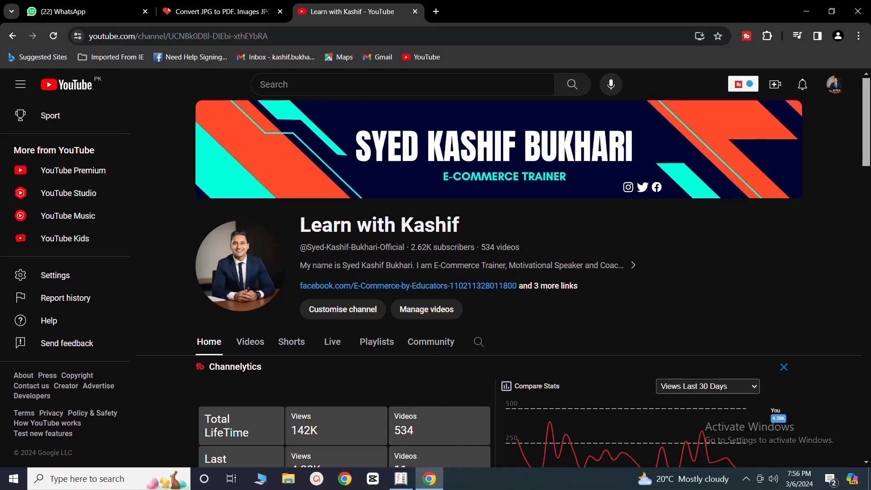
Step: Switch to Tally.ERP 9 and start creating multiple ledgers under the Fixed Assets group
key("alt+Tab")
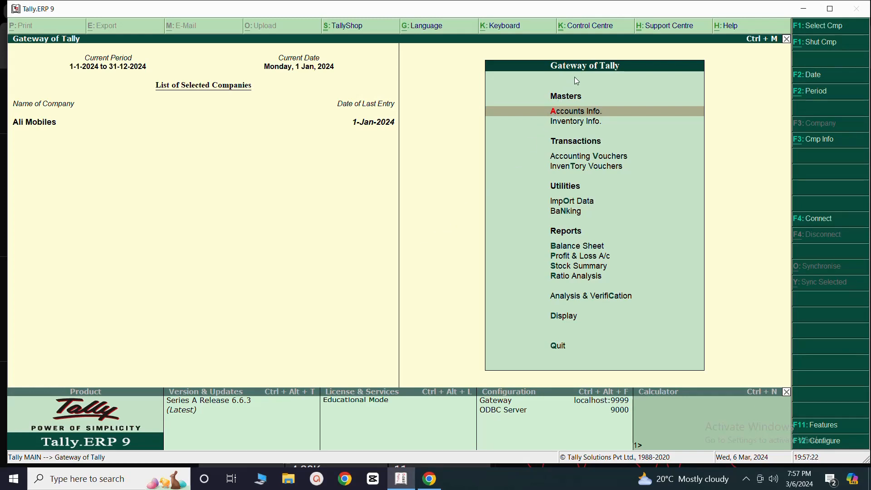
left_click(570, 116)
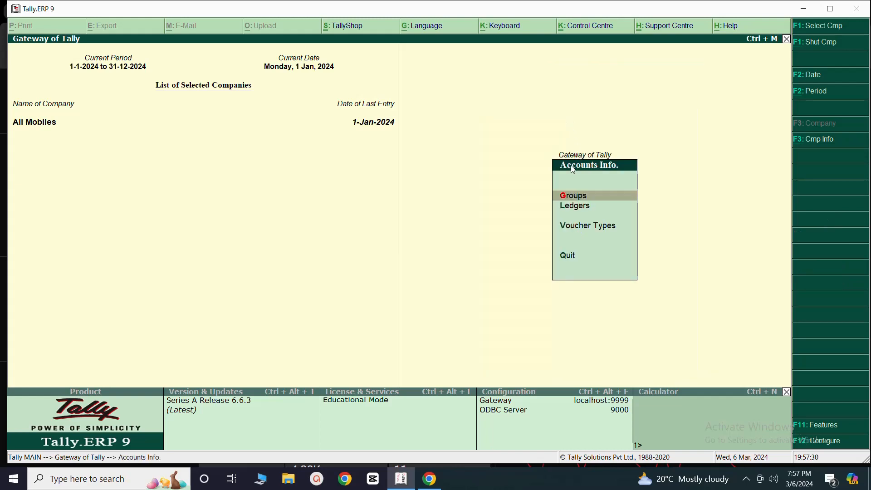
left_click(575, 207)
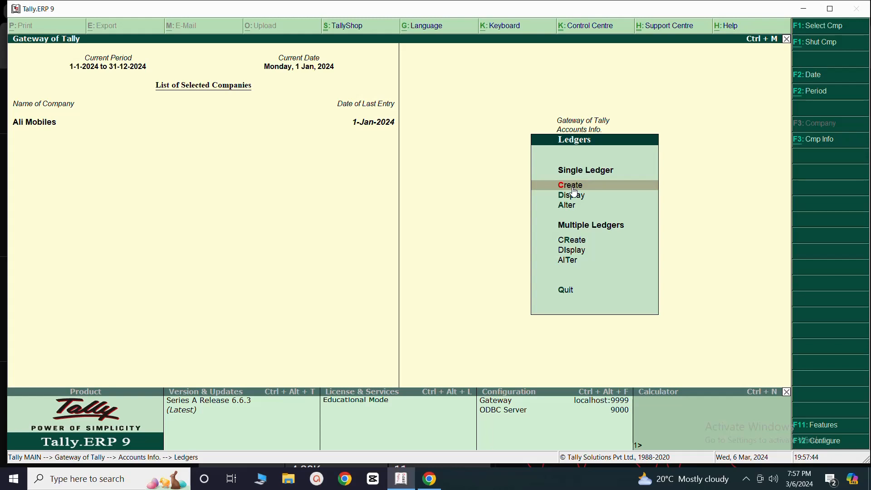
left_click(570, 244)
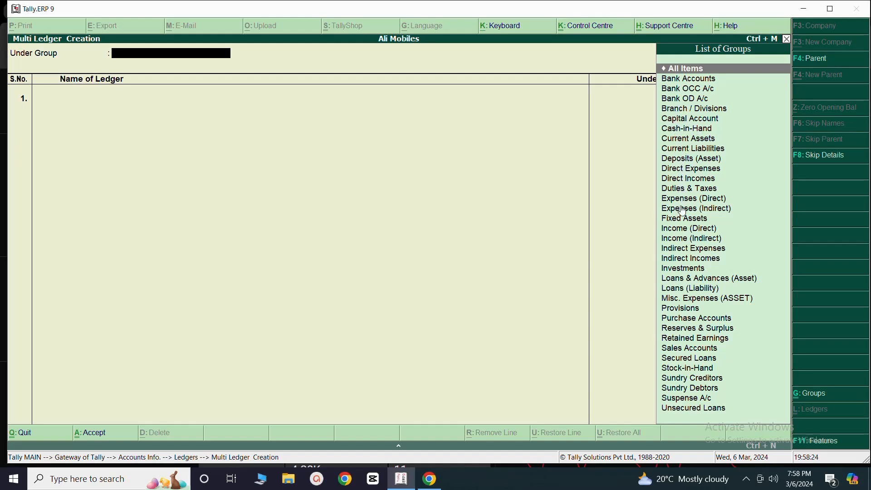
left_click(668, 220)
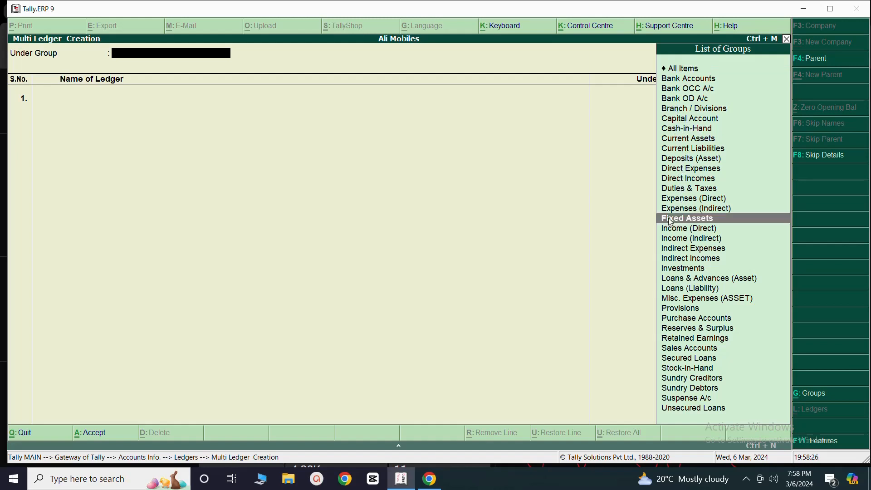
left_click(671, 220)
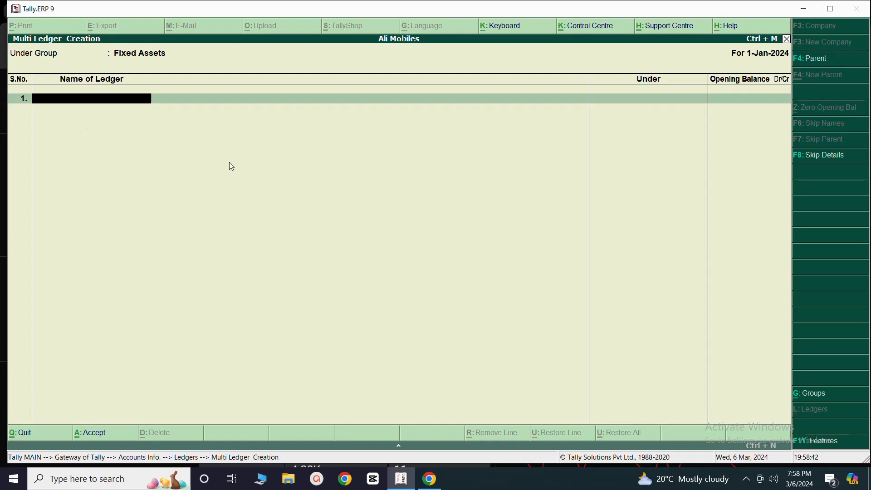
Step: Enter the ledgers Building Account and Motor Vehicle Account without opening balances and save them
type("Building Account")
key("Return")
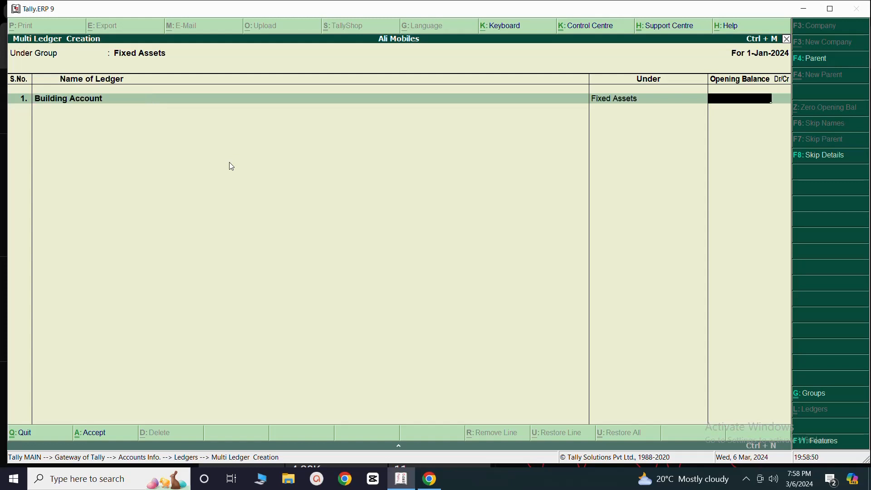
key("Return")
type("M")
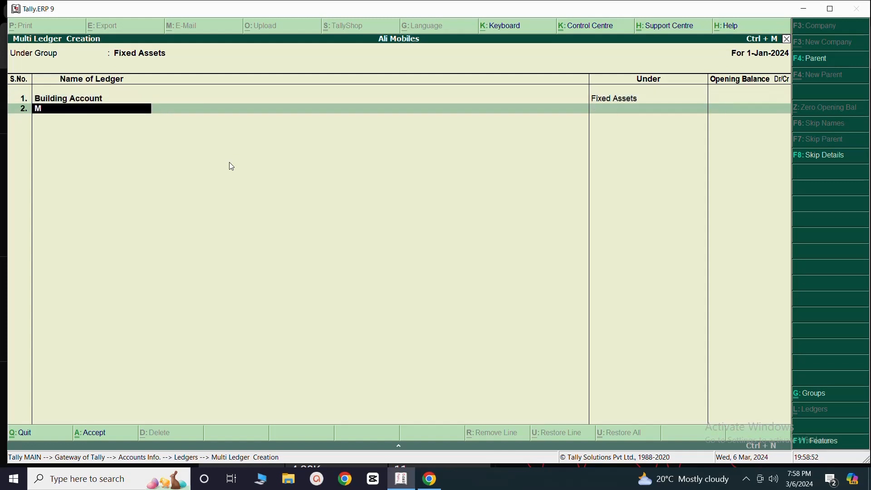
type("otor Vehicle Account")
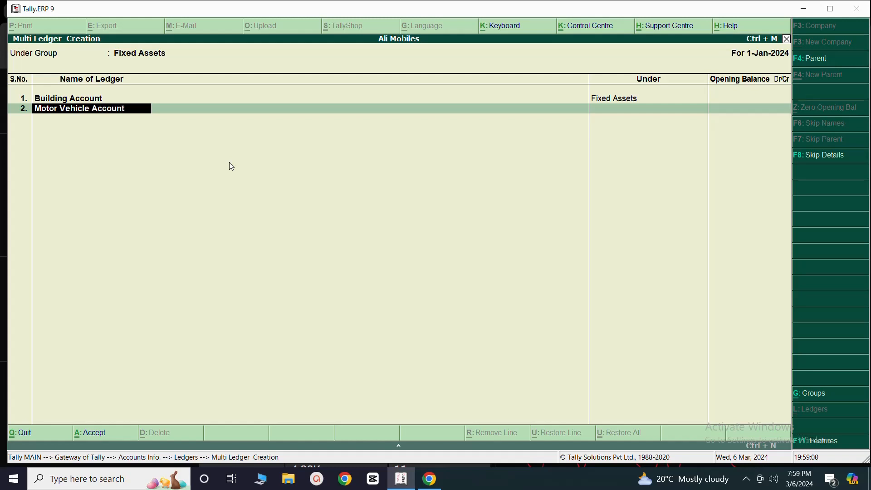
key("Return")
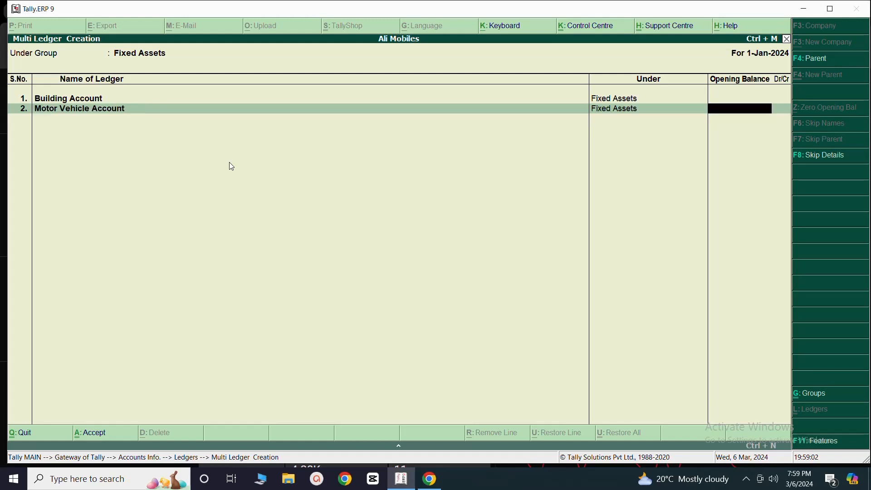
key("Return")
key("Return")
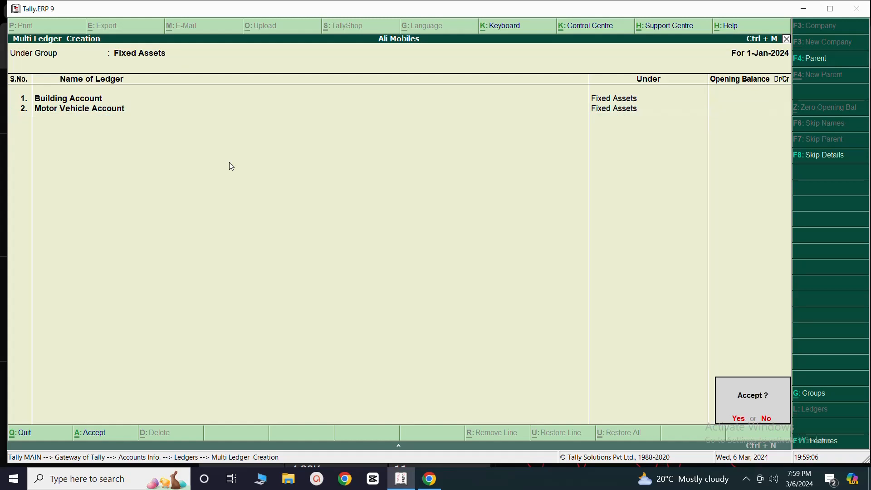
key("Return")
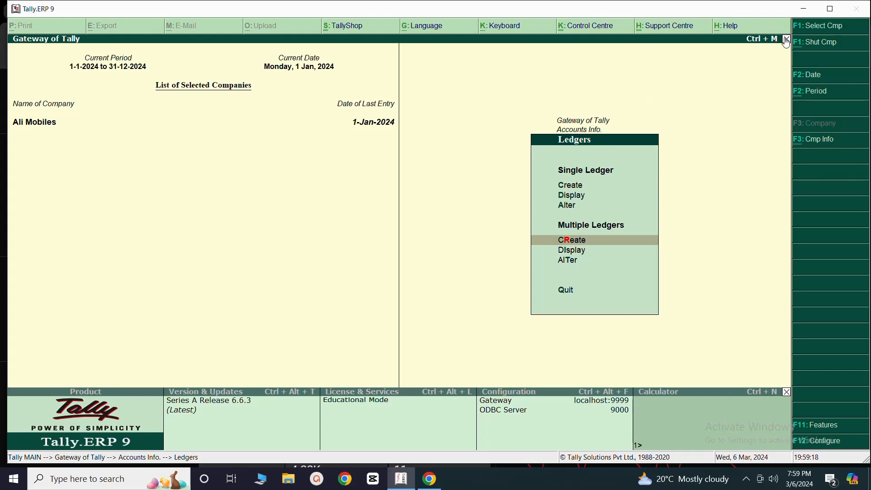
Step: Look up Building Account and Motor Vehicle Account in the list of ledgers, and return to the Gateway of Tally
left_click(572, 196)
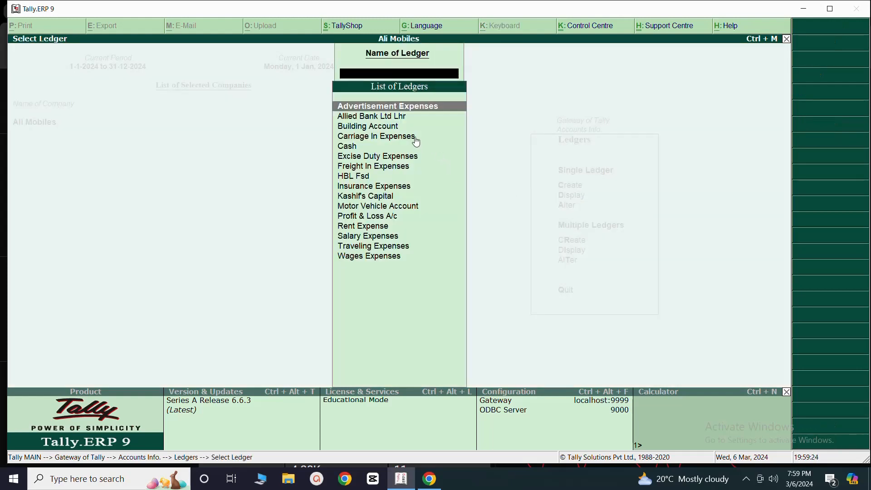
left_click(357, 127)
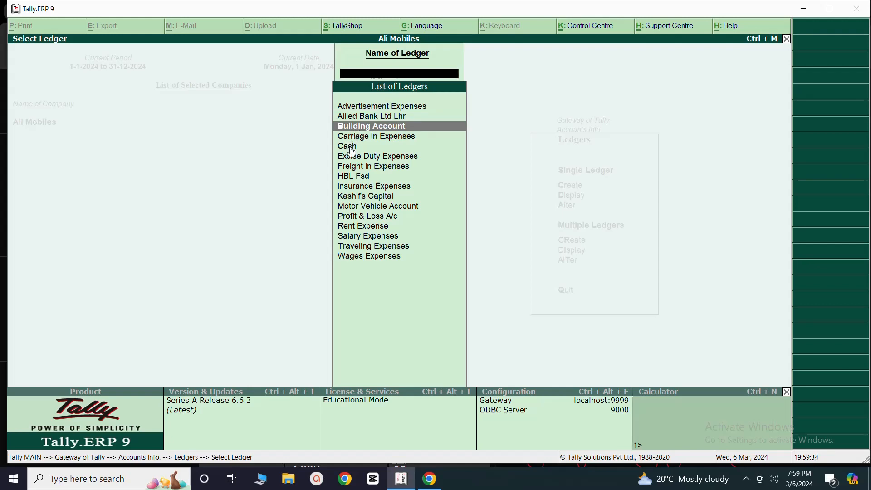
left_click(362, 207)
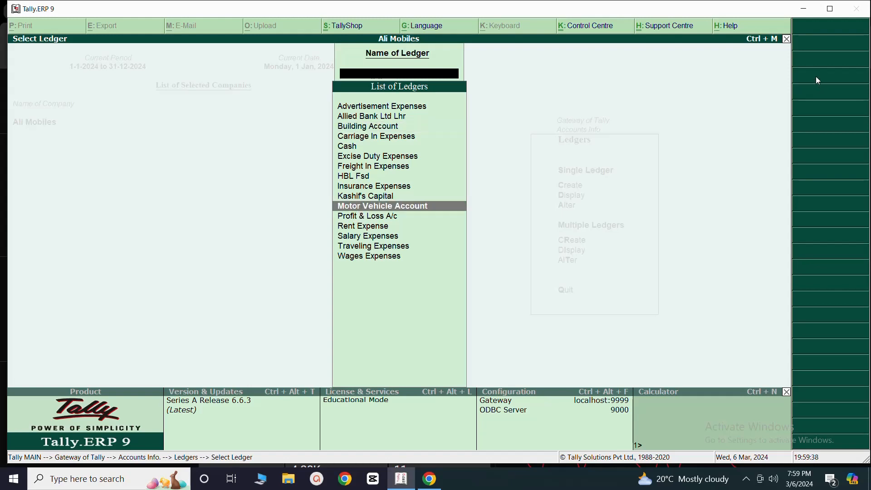
left_click(787, 39)
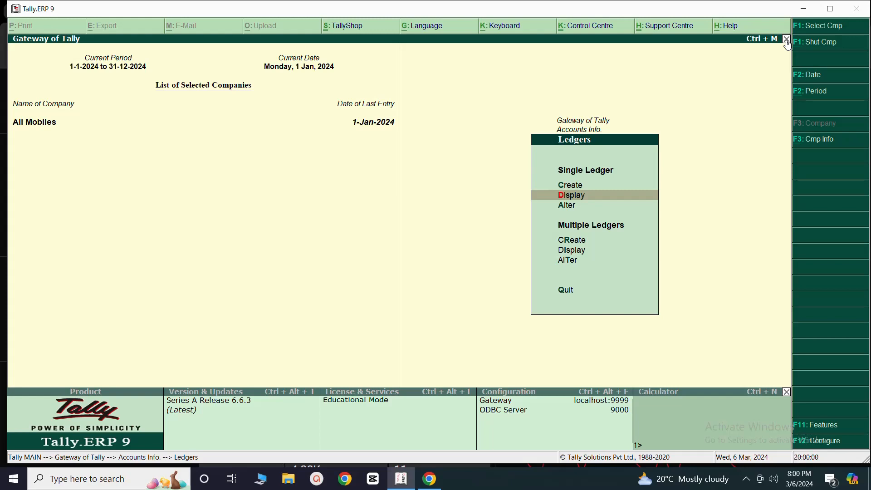
key("Escape")
key("Escape")
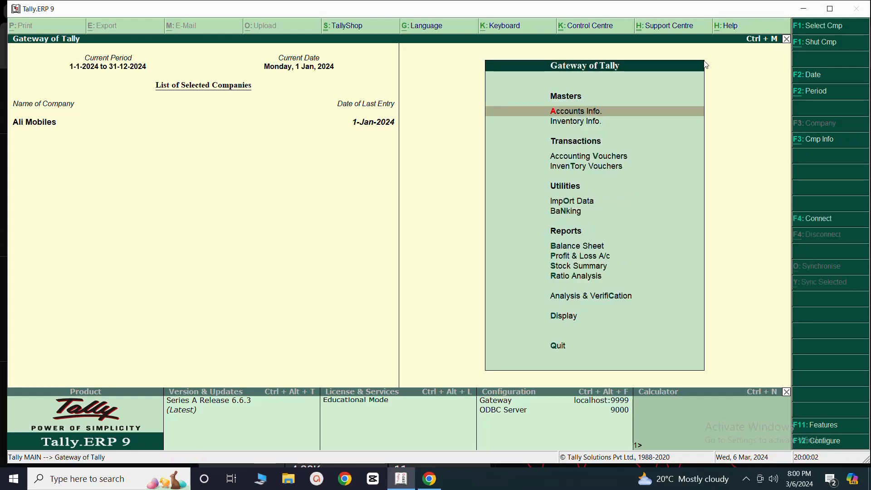
Step: Start a journal voucher and debit Building Account with 50,000.00
left_click(576, 157)
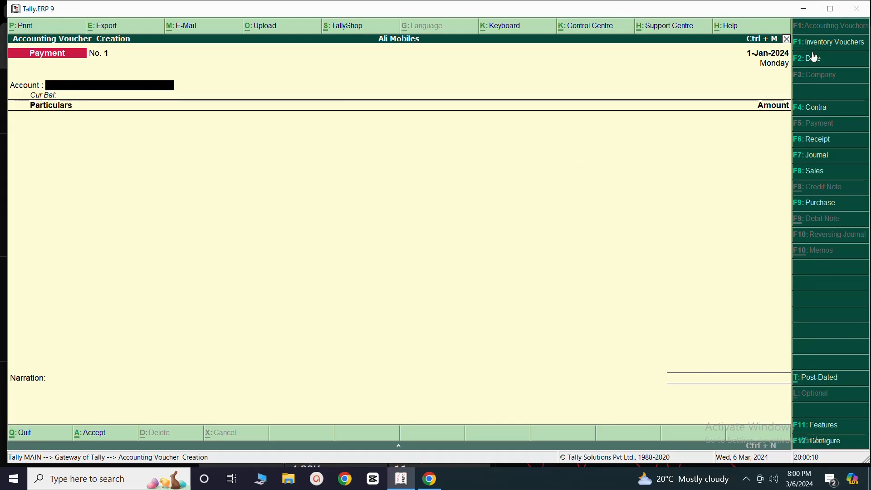
left_click(815, 158)
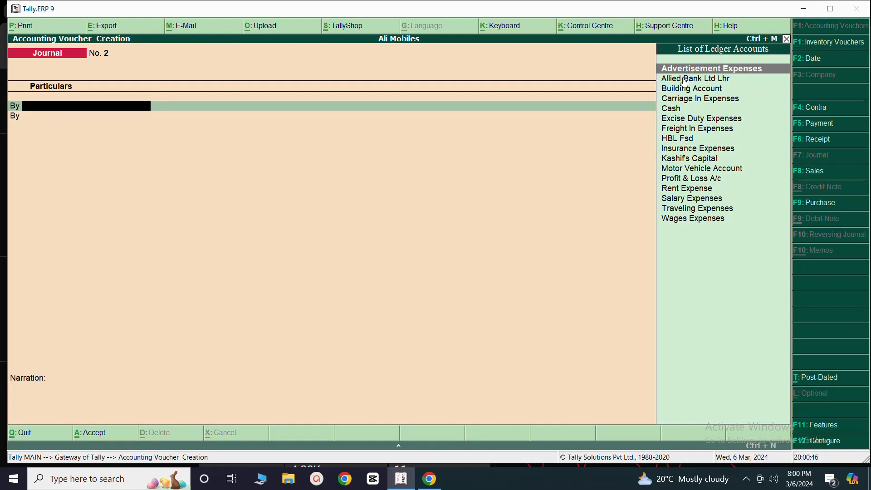
left_click(667, 93)
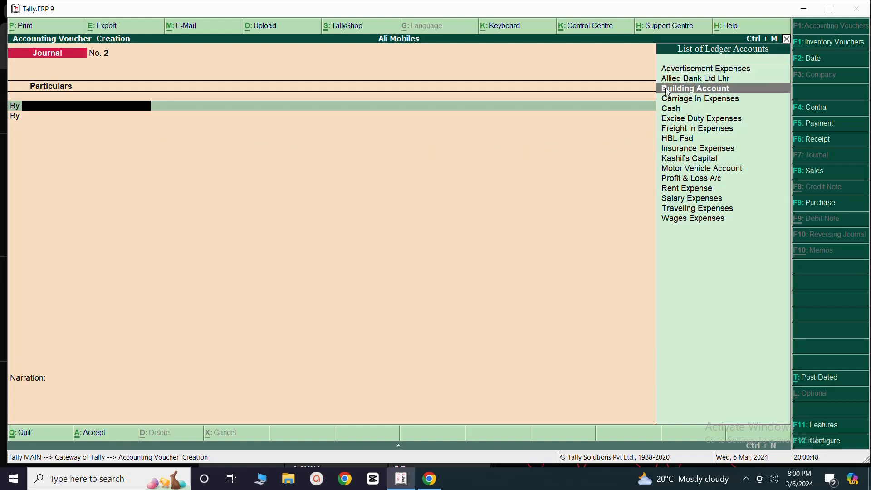
left_click(666, 92)
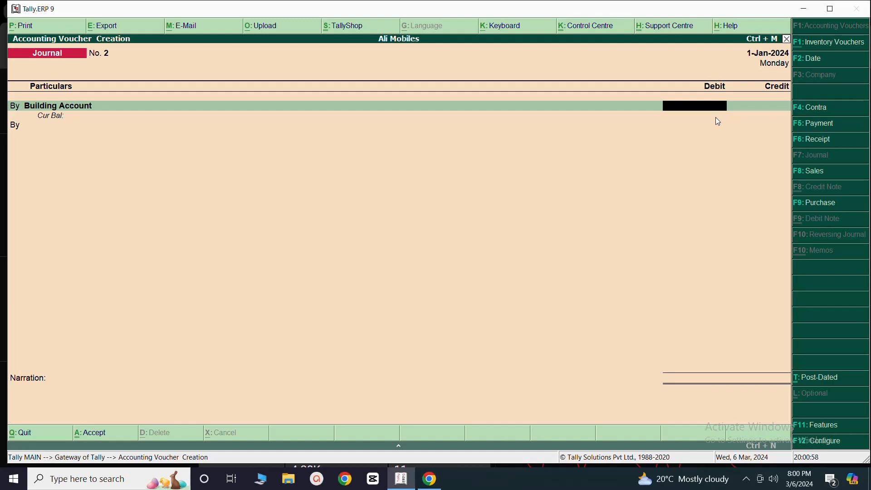
type("50,000.00")
key("Return")
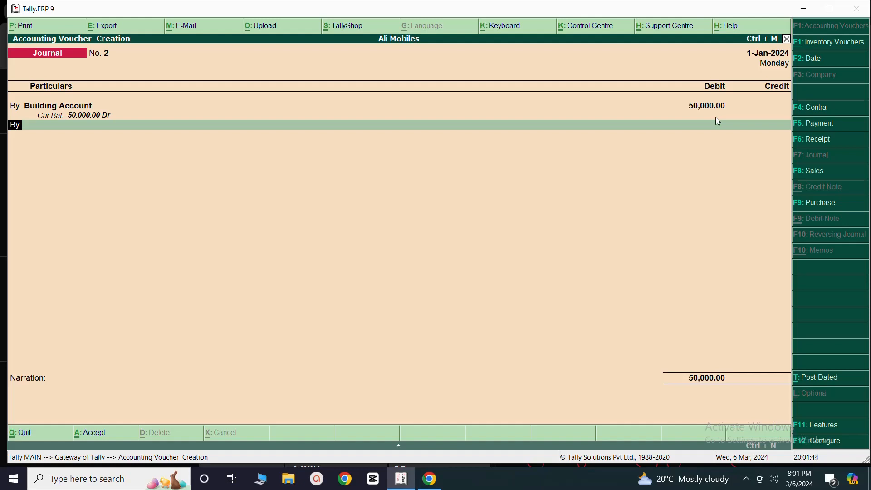
Step: Add a second debit line for Motor Vehicle Account with 40,000.00 to the journal voucher
key("Return")
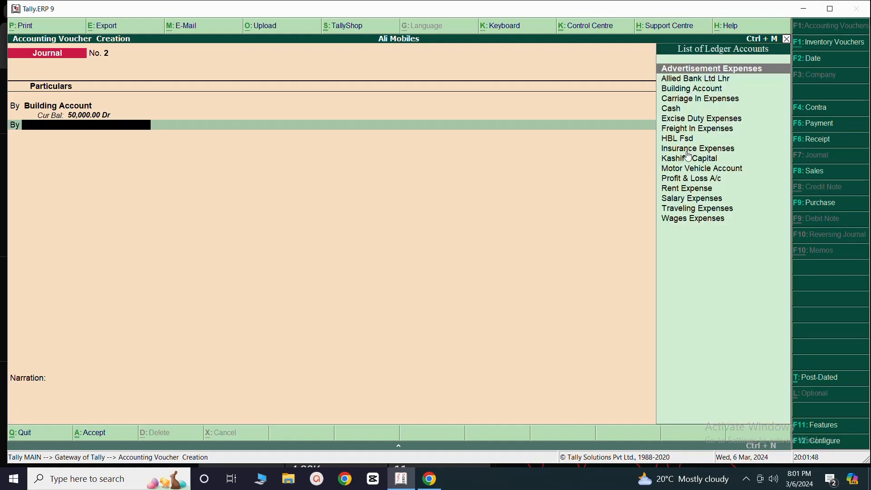
left_click(688, 170)
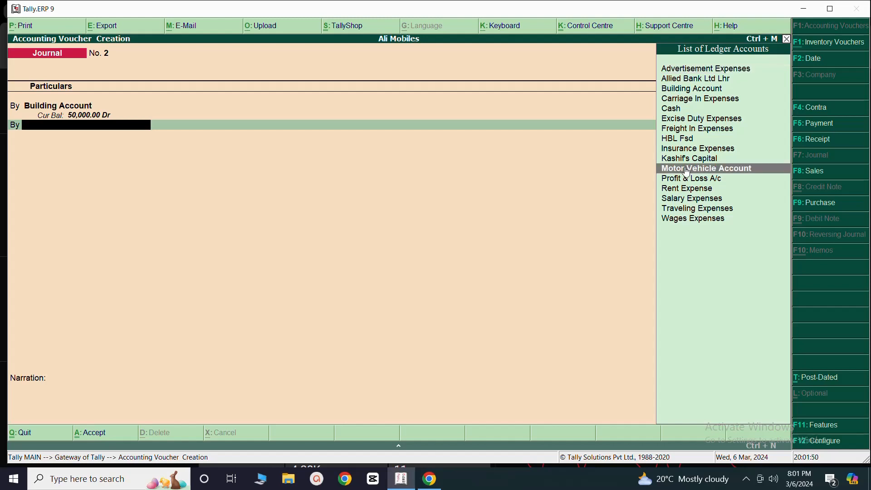
left_click(688, 170)
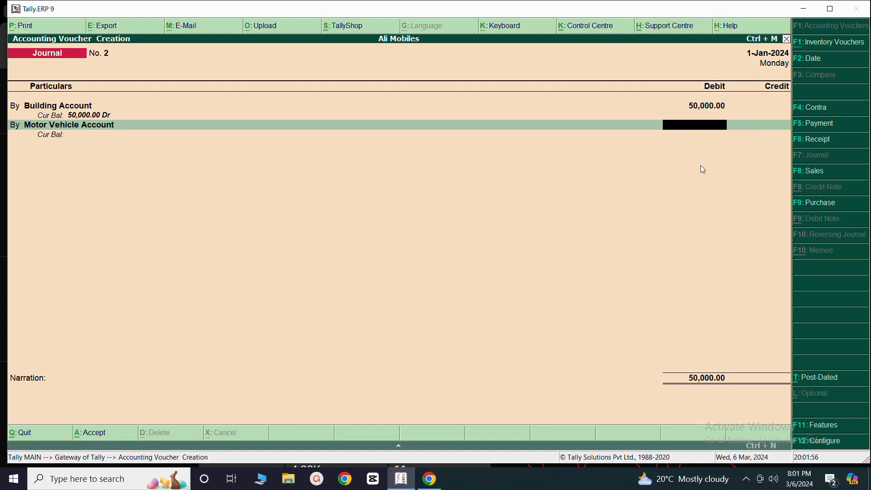
type("40000")
key("Return")
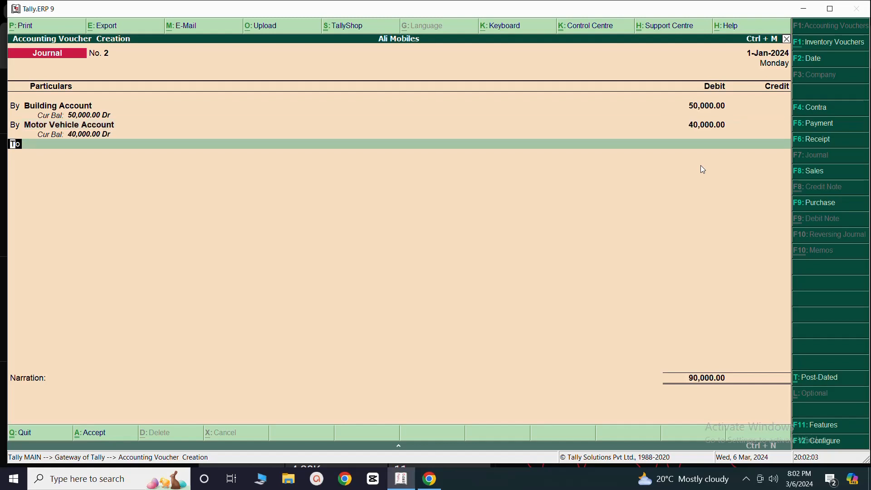
Step: Credit Cash with 90,000.00 as the balancing line of the journal voucher
key("Return")
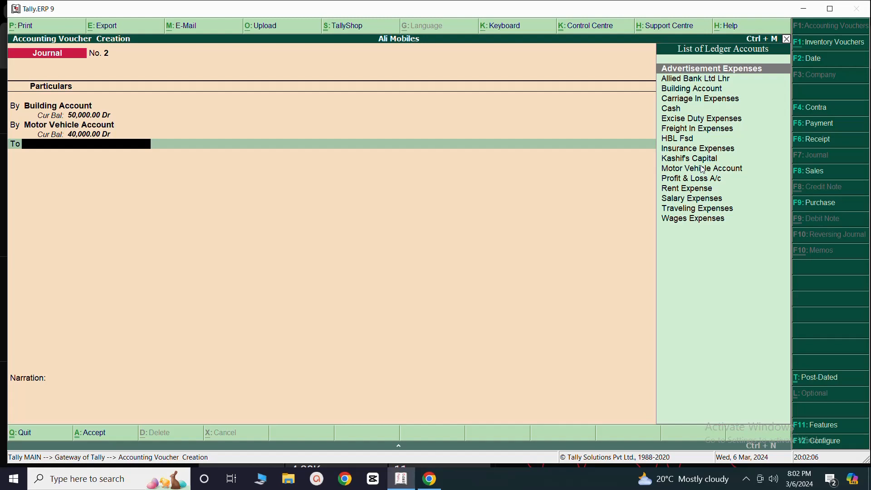
left_click(675, 108)
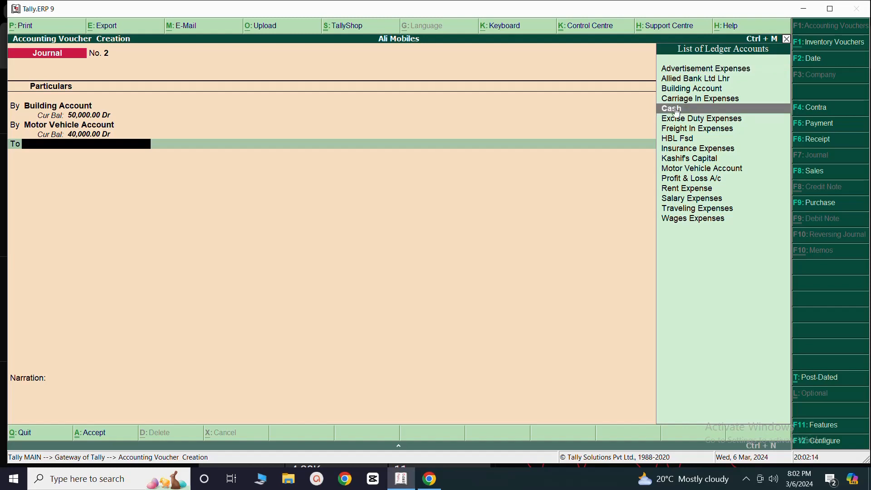
left_click(669, 81)
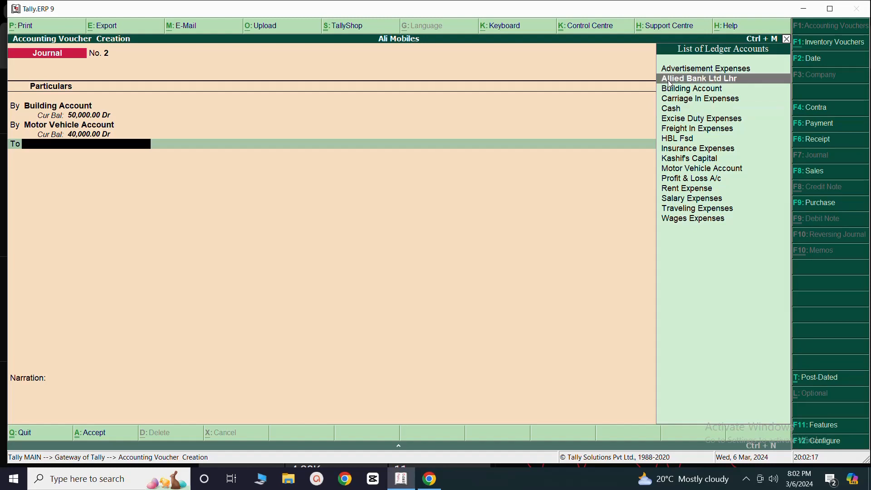
left_click(671, 110)
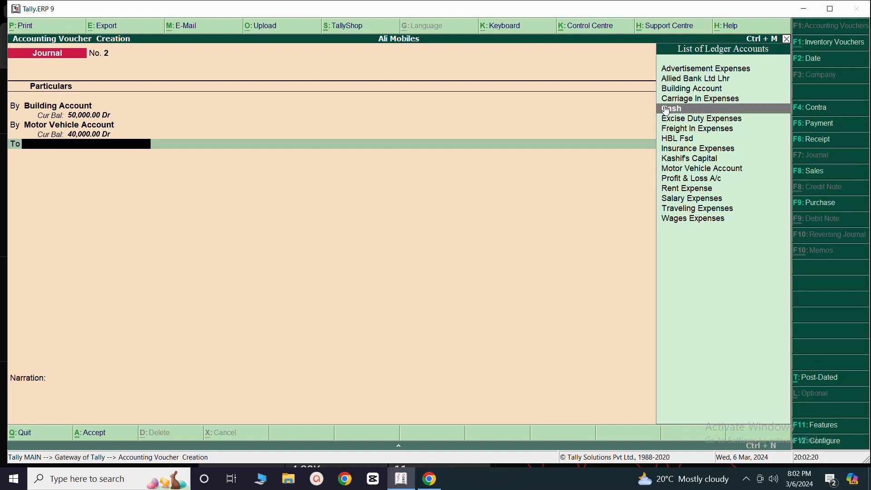
left_click(666, 110)
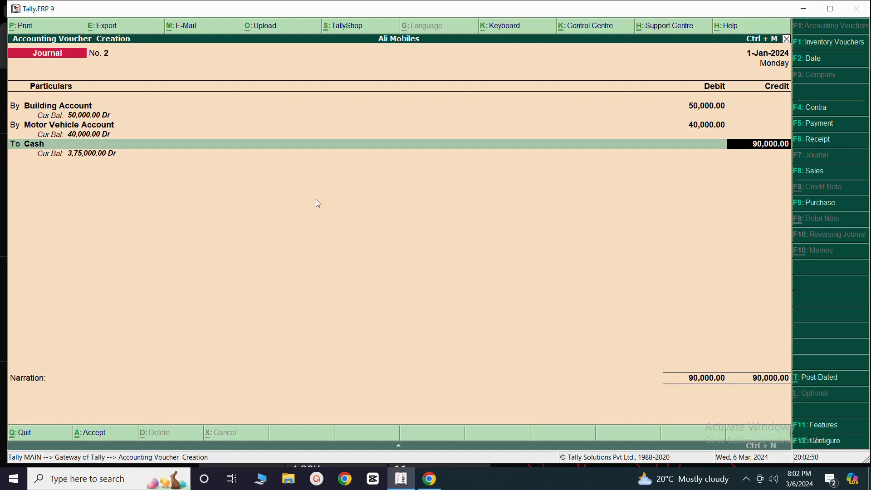
key("Return")
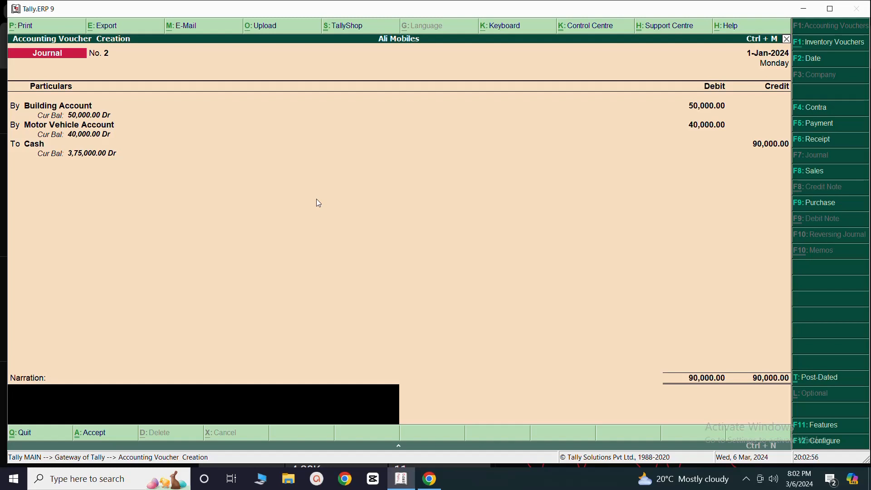
Step: Enter the narration "Purchased Building and Motor Vehicle" and save the journal voucher
type("Purchased Building and Motor")
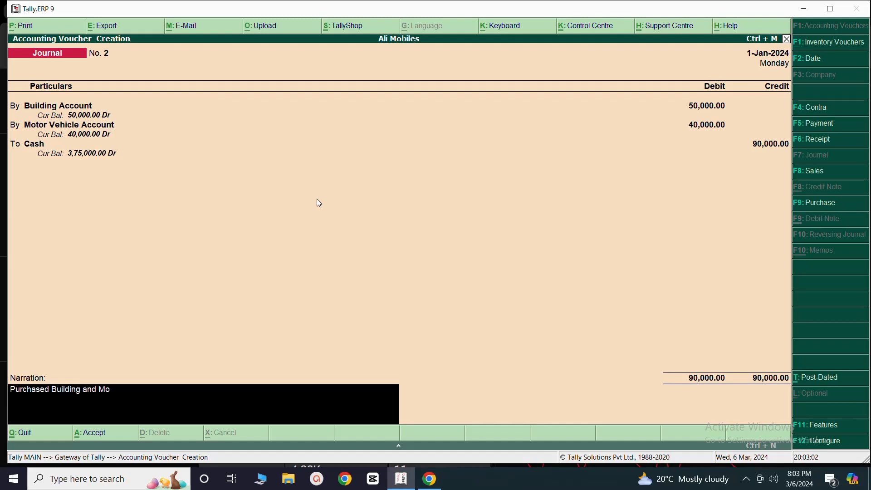
type("Vehicle")
key("Return")
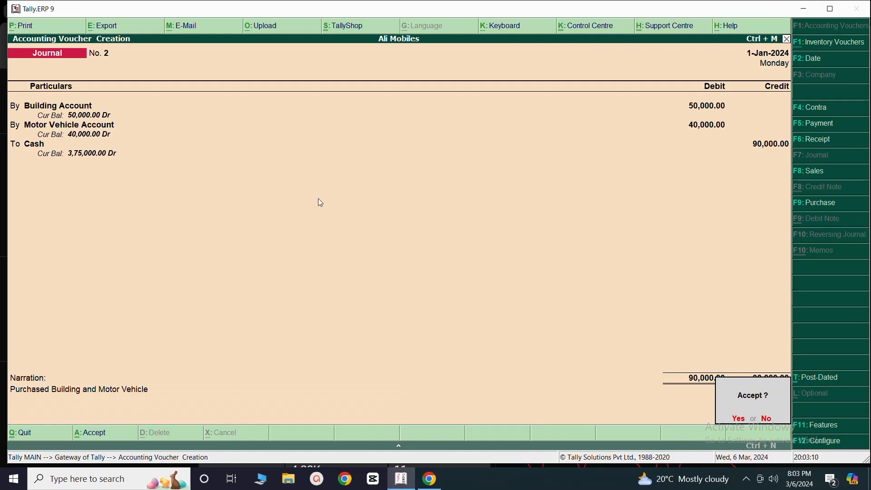
key("y")
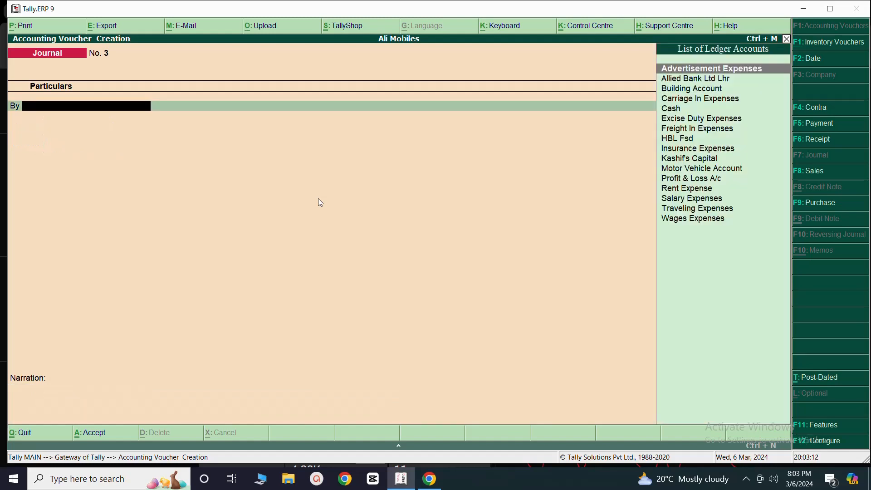
Step: Leave voucher entry and examine the Fixed Assets group in the Balance Sheet, including the Building Account's monthly summary
left_click(786, 40)
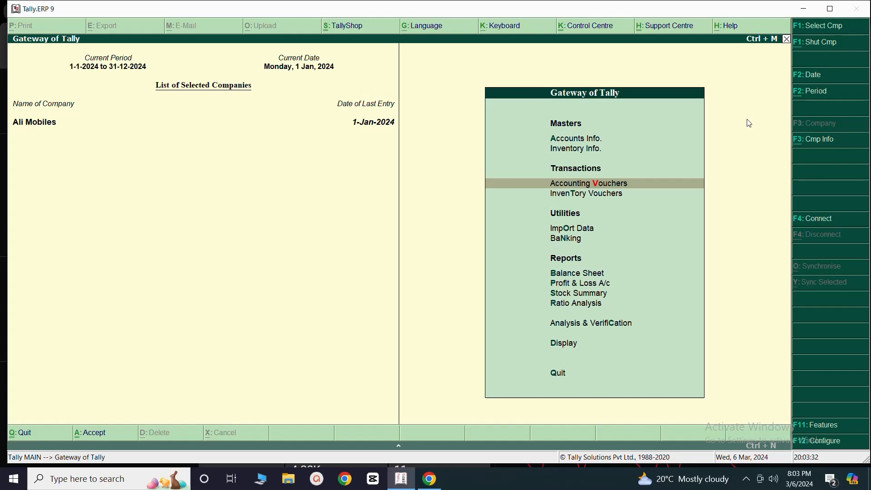
left_click(567, 274)
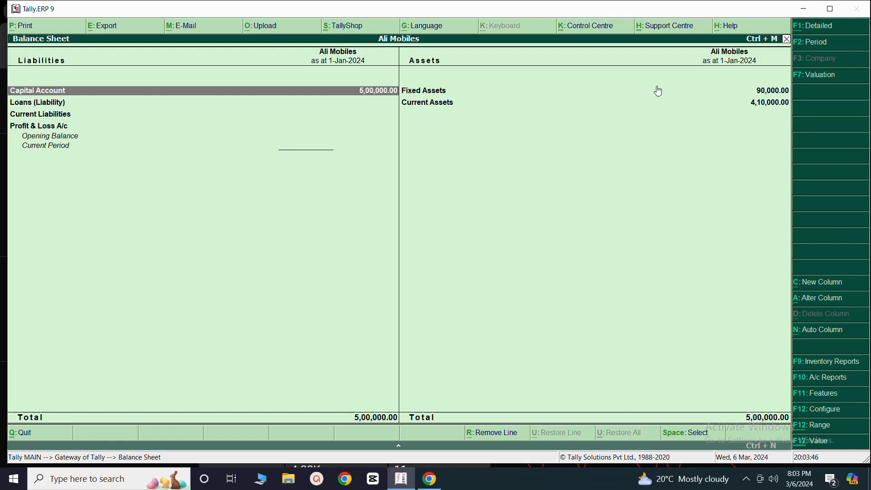
double_click(422, 95)
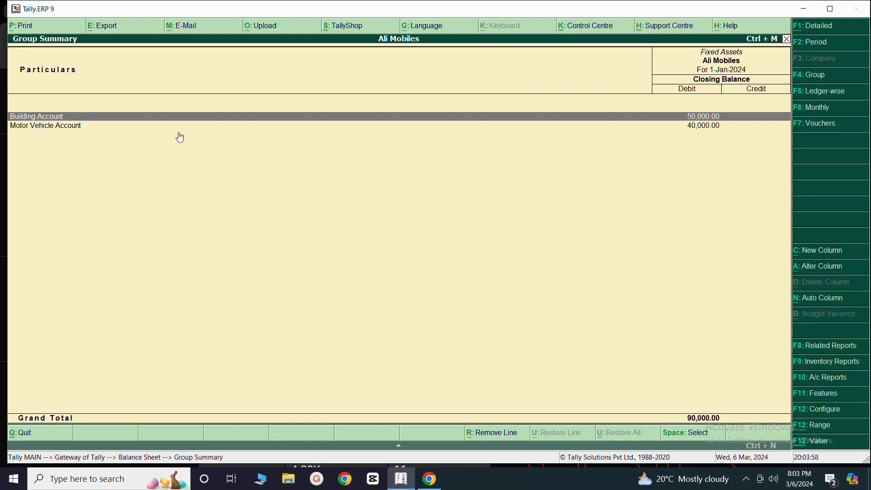
double_click(26, 120)
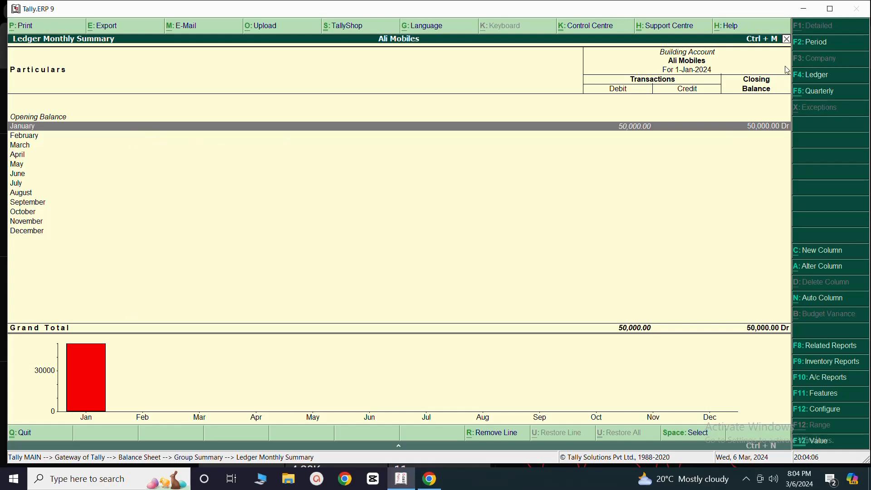
left_click(787, 39)
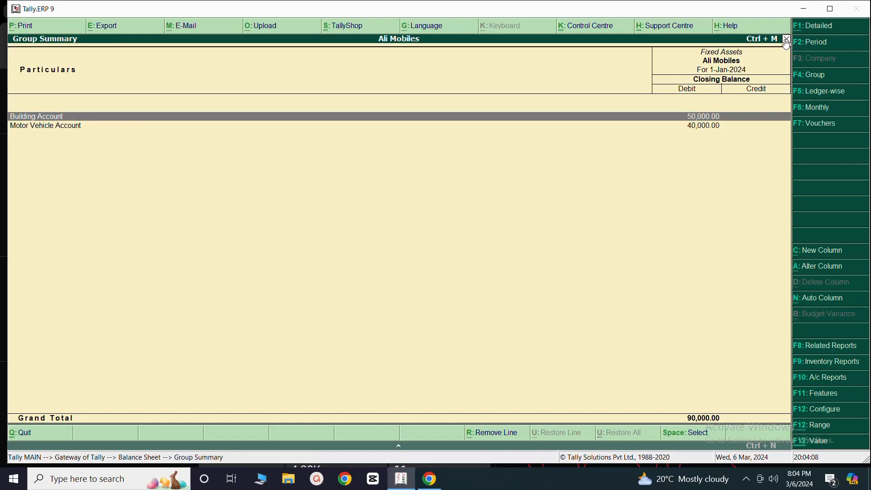
left_click(787, 40)
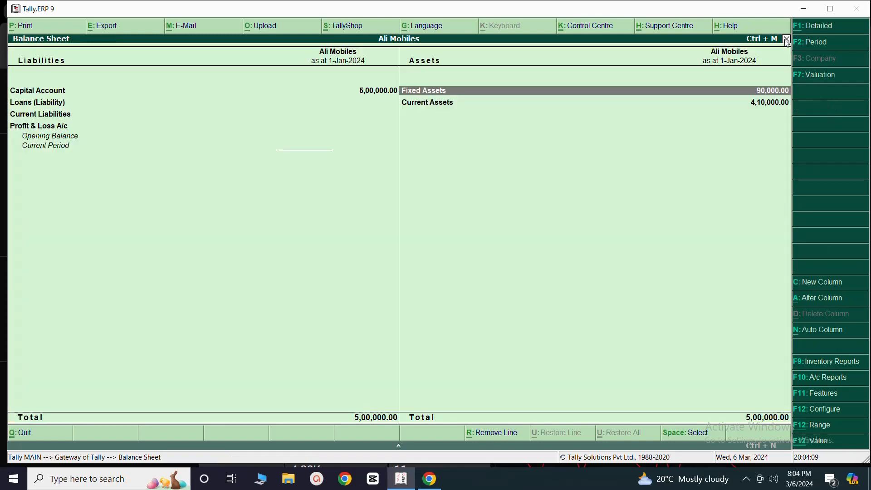
Step: Drill down from Current Assets in the Balance Sheet through Cash-in-Hand to Cash's January vouchers, and return to the Gateway of Tally
double_click(417, 104)
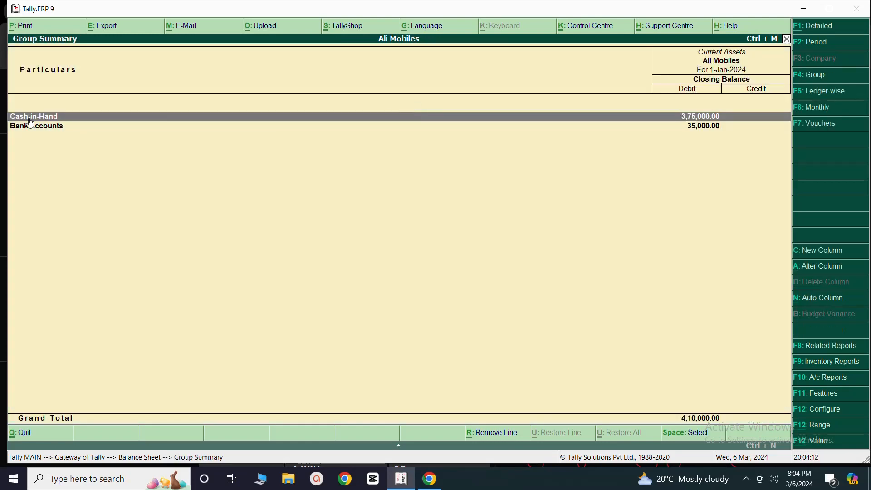
double_click(686, 119)
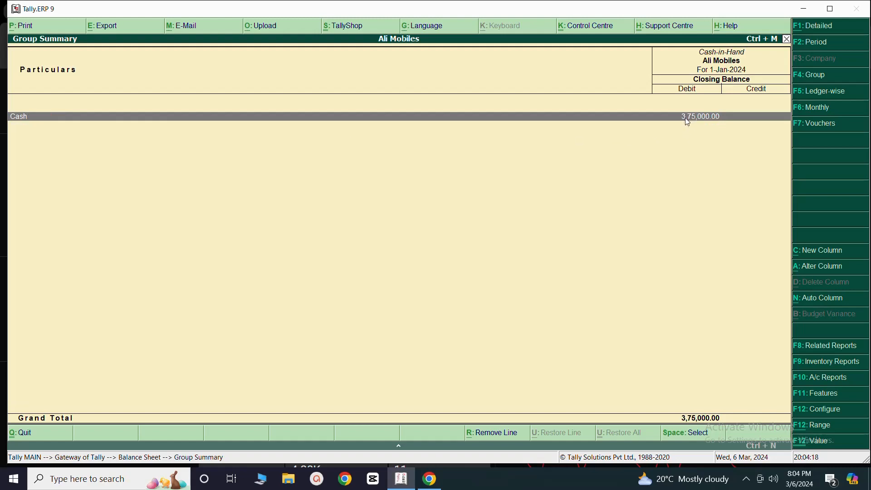
double_click(664, 121)
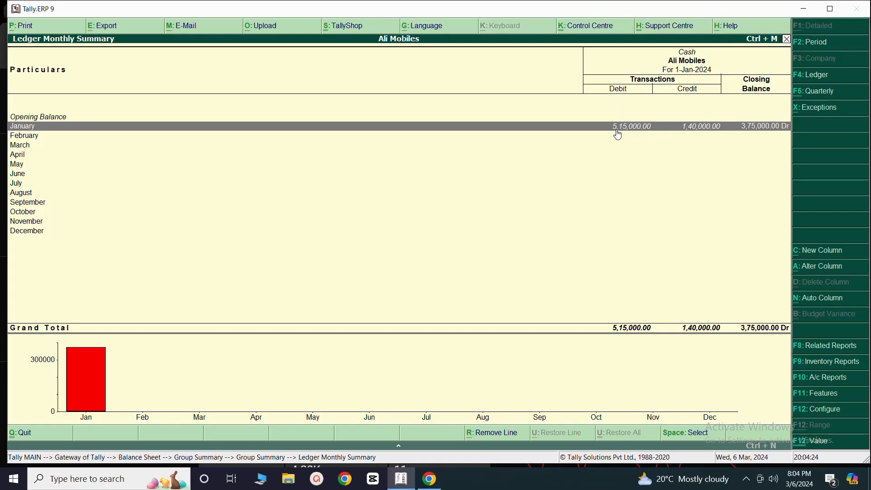
left_click(694, 129)
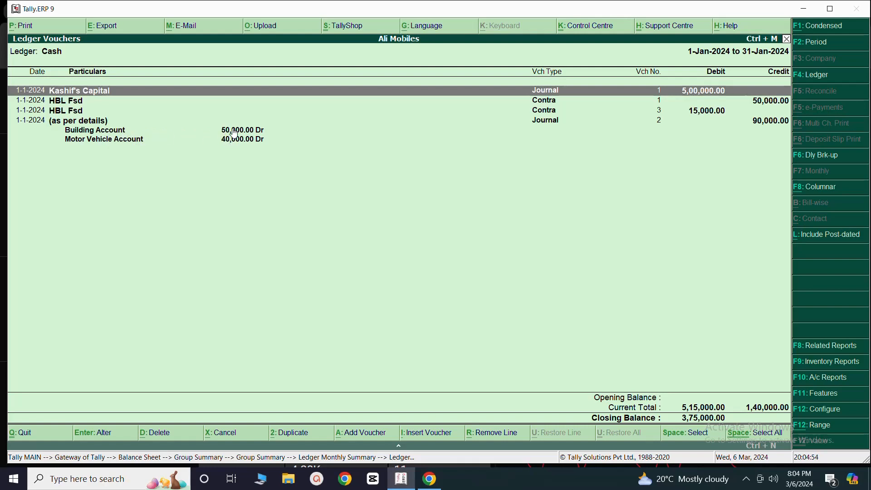
left_click(787, 39)
left_click(787, 39)
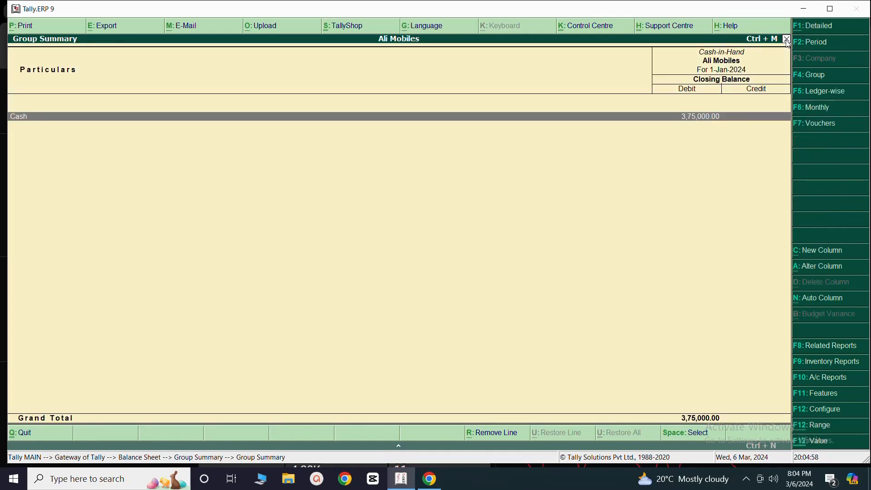
left_click(787, 40)
left_click(787, 40)
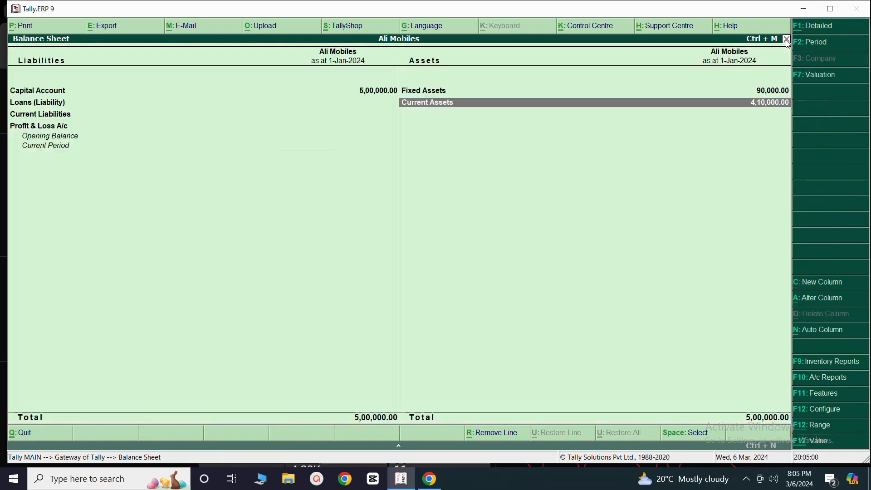
left_click(787, 39)
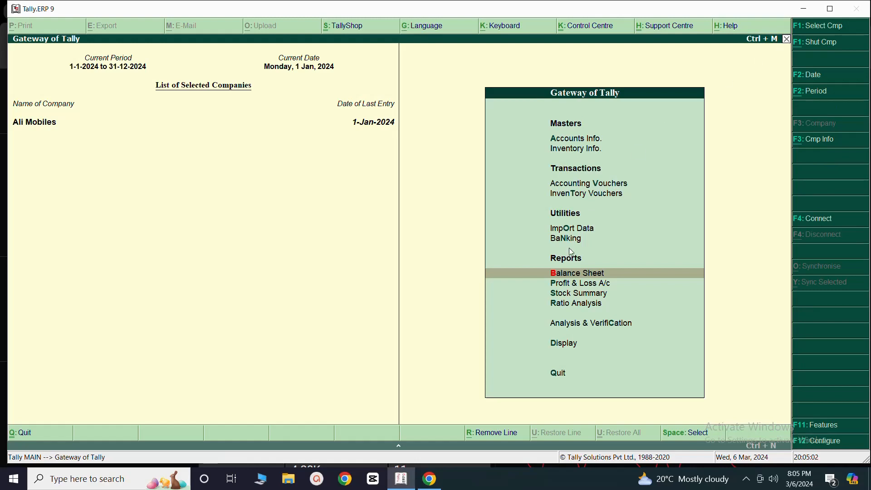
Step: Display the Cash ledger from the account books and review its voucher entries
left_click(556, 344)
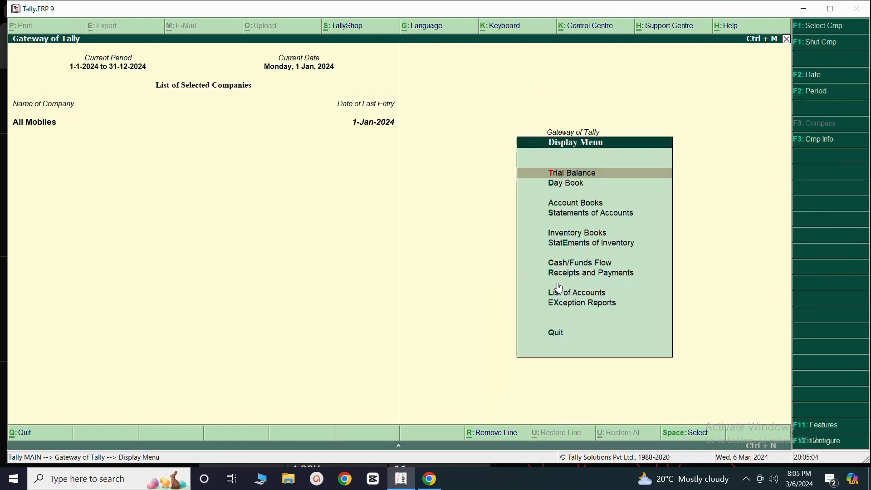
left_click(567, 204)
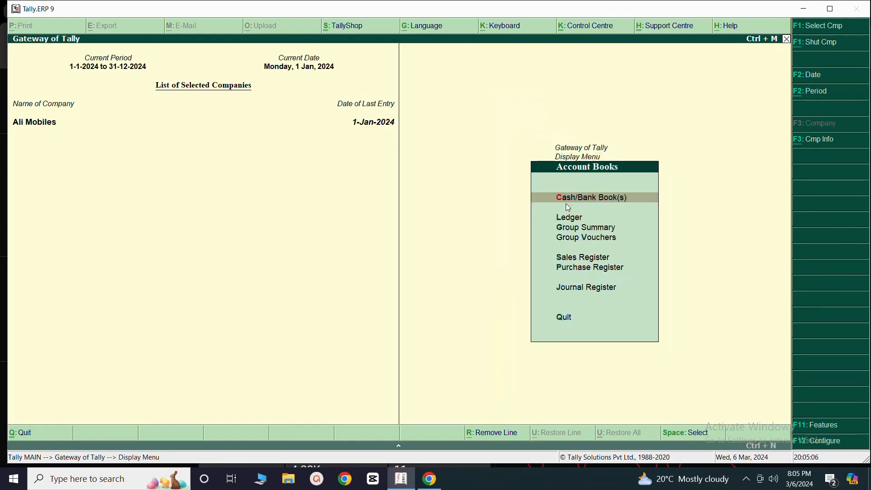
left_click(568, 219)
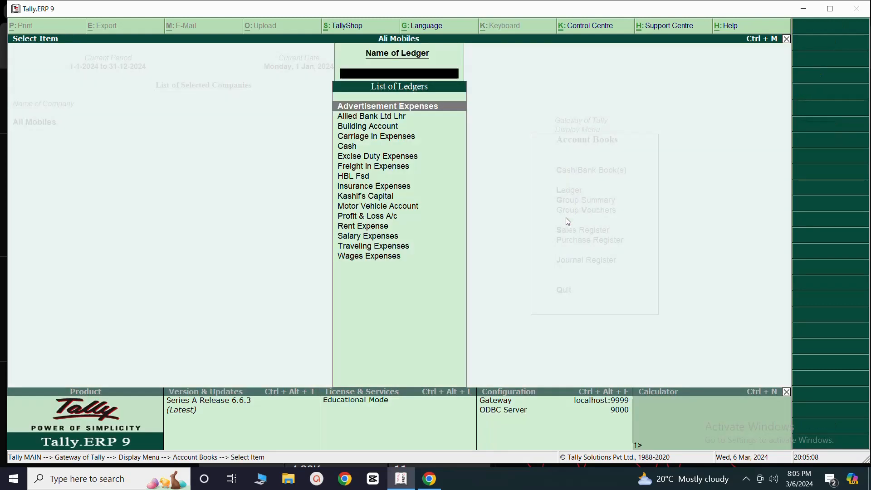
left_click(346, 147)
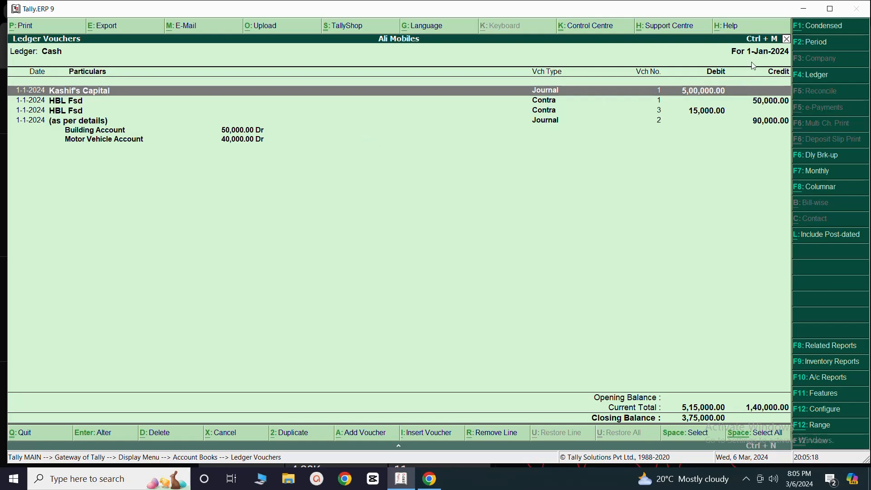
left_click(787, 40)
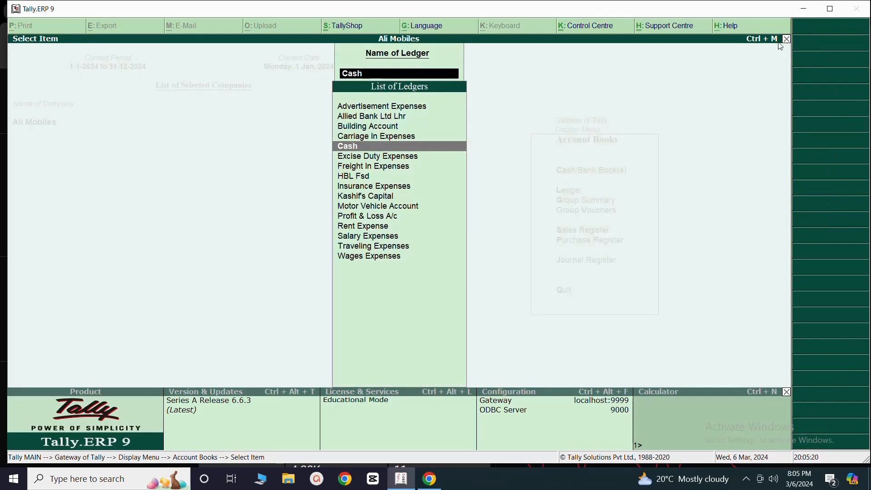
Step: Review the Building Account ledger and the journal voucher behind its Cash entry, leaving the voucher unaltered
double_click(365, 126)
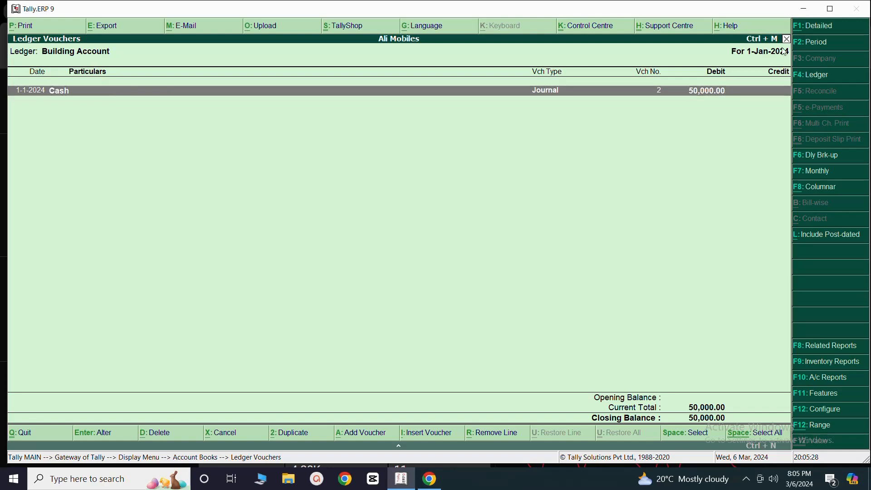
double_click(680, 92)
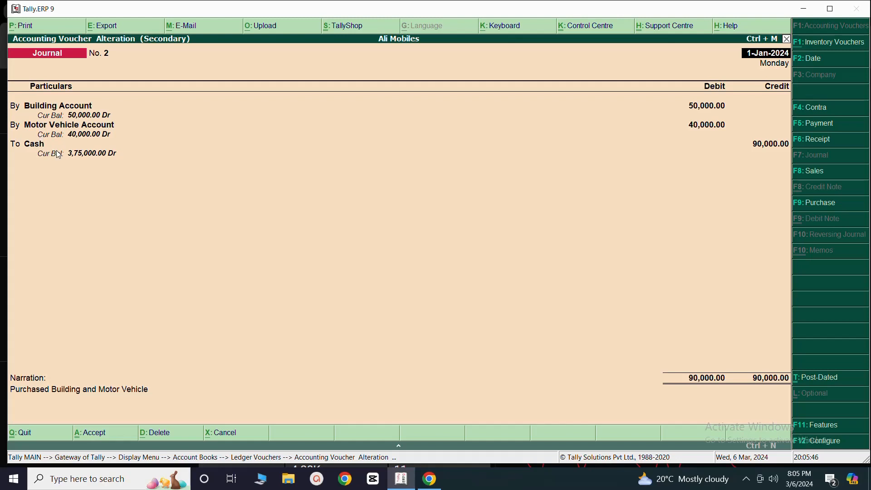
left_click(788, 40)
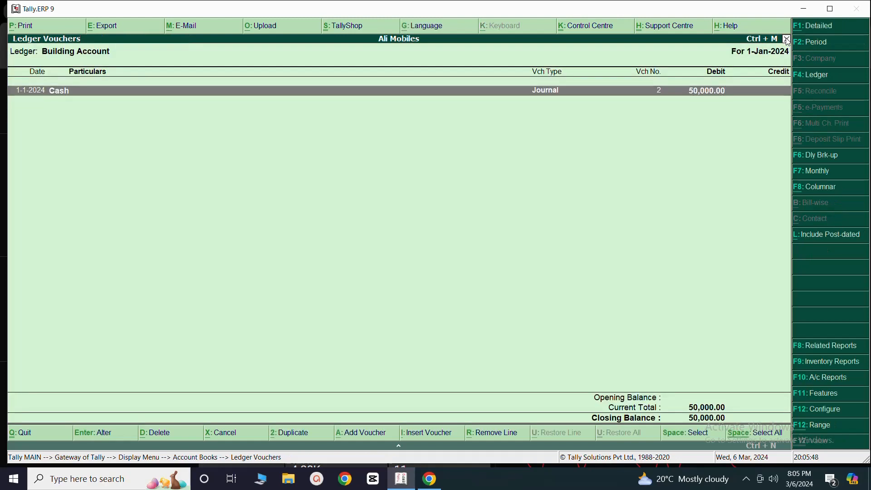
left_click(787, 40)
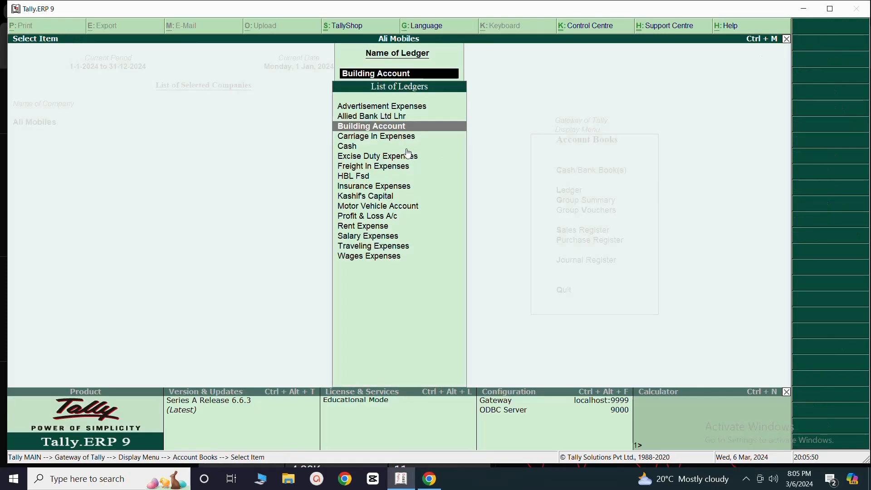
Step: Review the Motor Vehicle Account ledger and the journal voucher behind its entry, and return to the Gateway of Tally
left_click(368, 207)
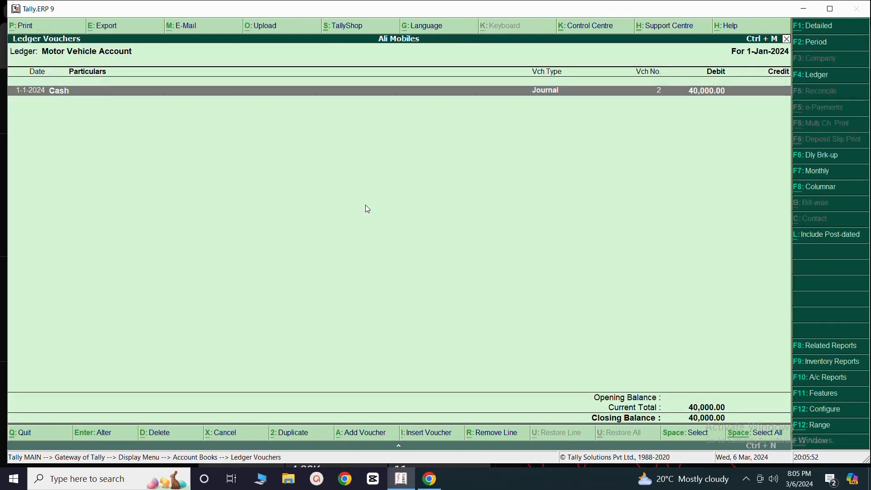
left_click(690, 97)
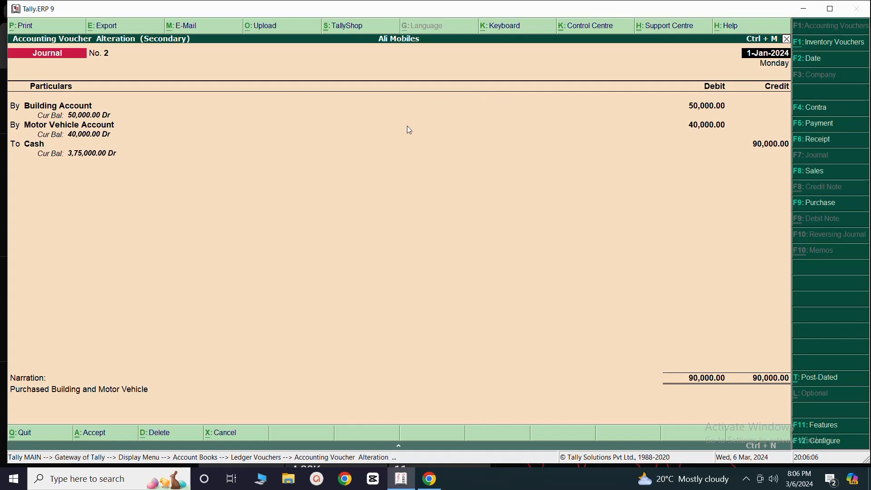
left_click(788, 40)
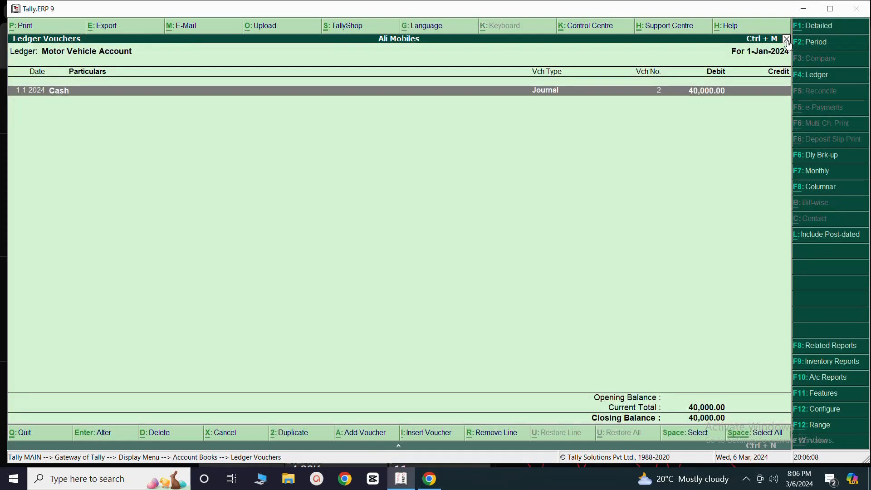
left_click(787, 40)
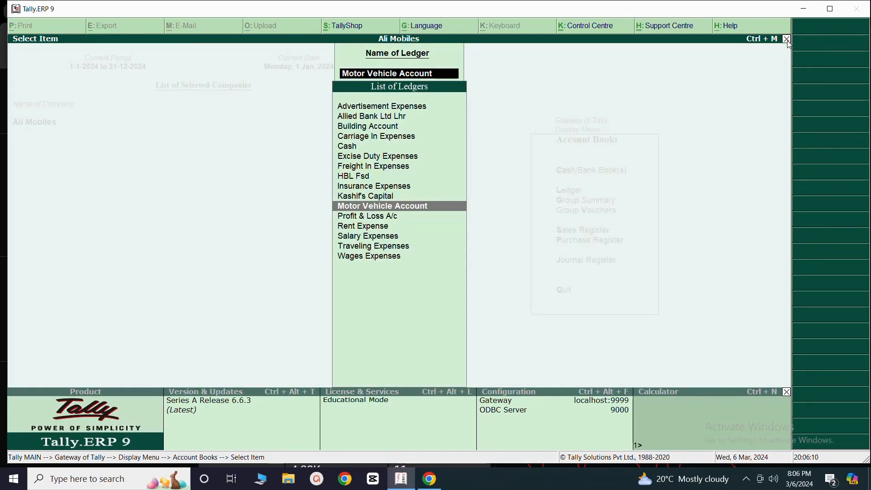
left_click(787, 40)
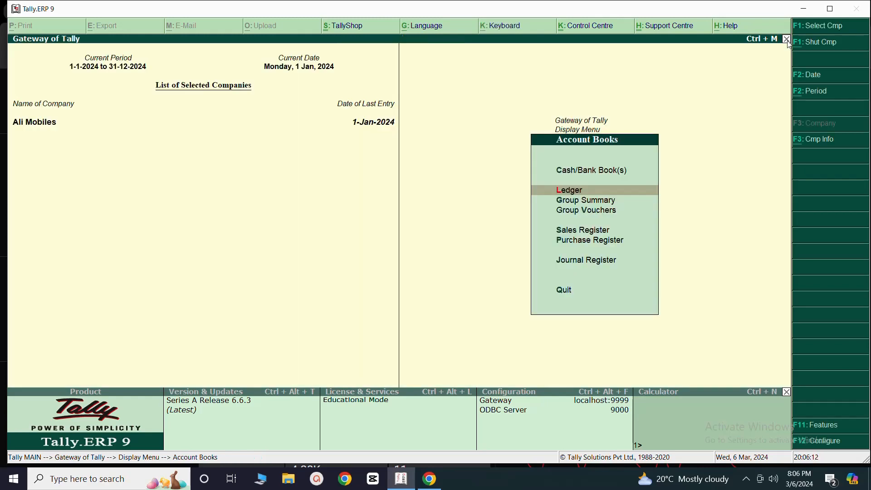
left_click(787, 40)
left_click(787, 40)
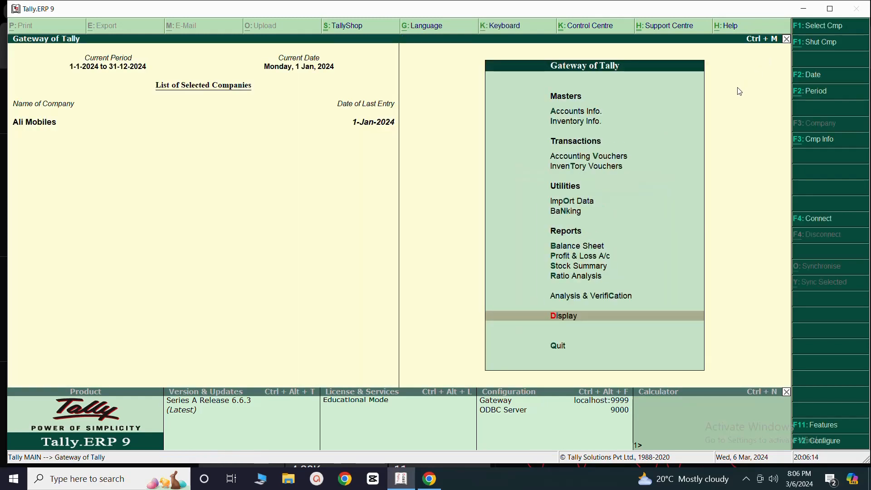